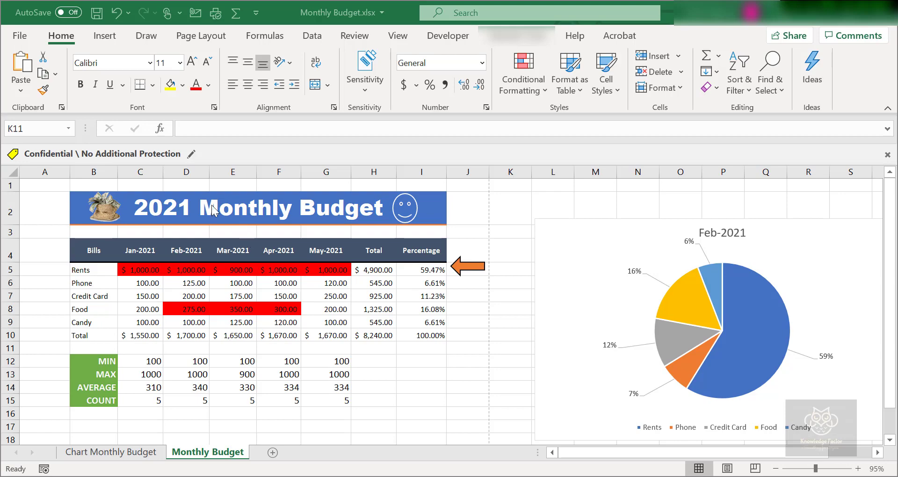
Open the print preview of Monthly Budget.xlsx, showing page 1 of 3 in landscape A4.
click(19, 38)
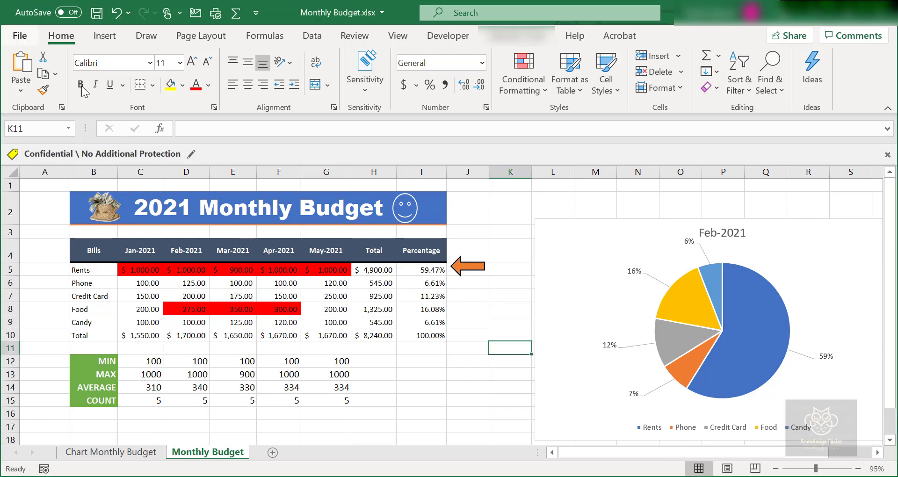
click(19, 37)
click(66, 292)
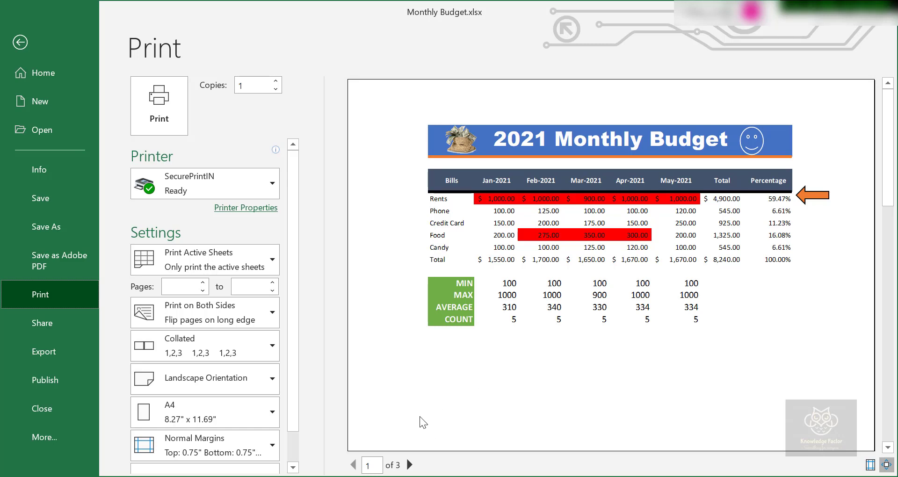
scroll(201, 394, down, 1)
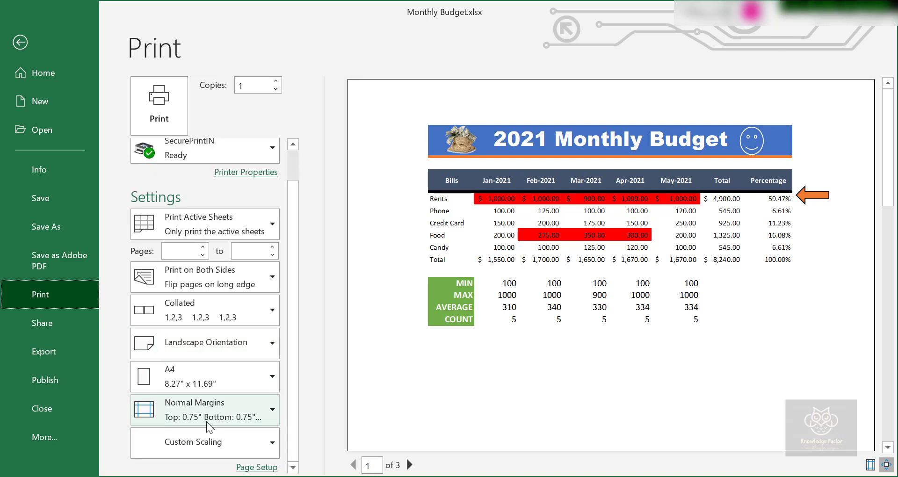
In Page Setup's Margins tab, change the Left and Right margins from 0.7 to .25.
click(239, 467)
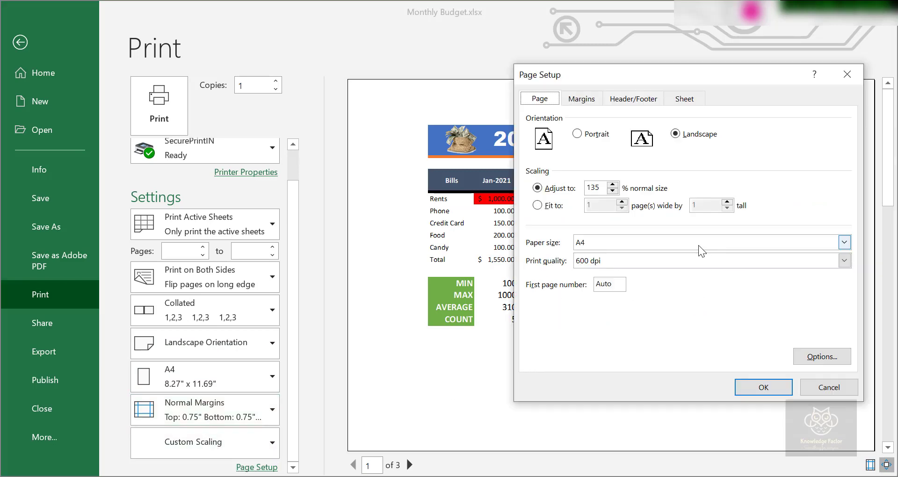
click(585, 102)
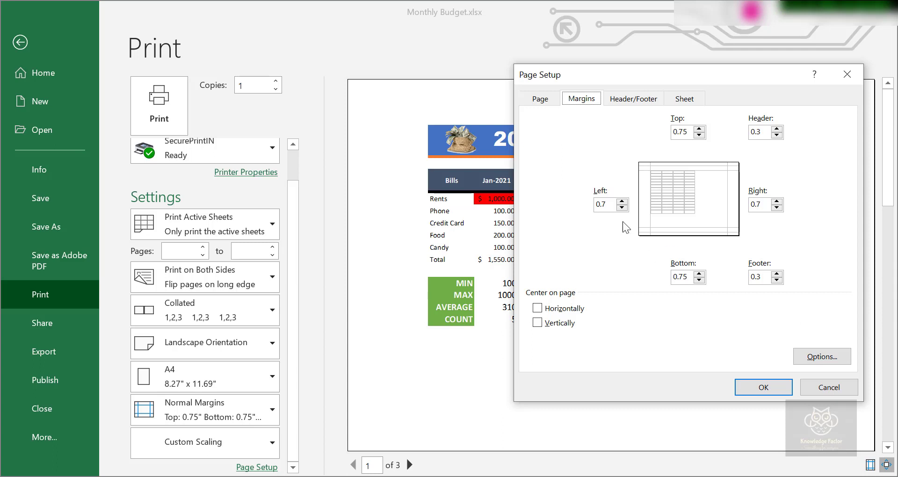
click(607, 204)
key(BackSpace)
key(BackSpace)
key(BackSpace)
text(.25)
double_click(762, 204)
text(.25)
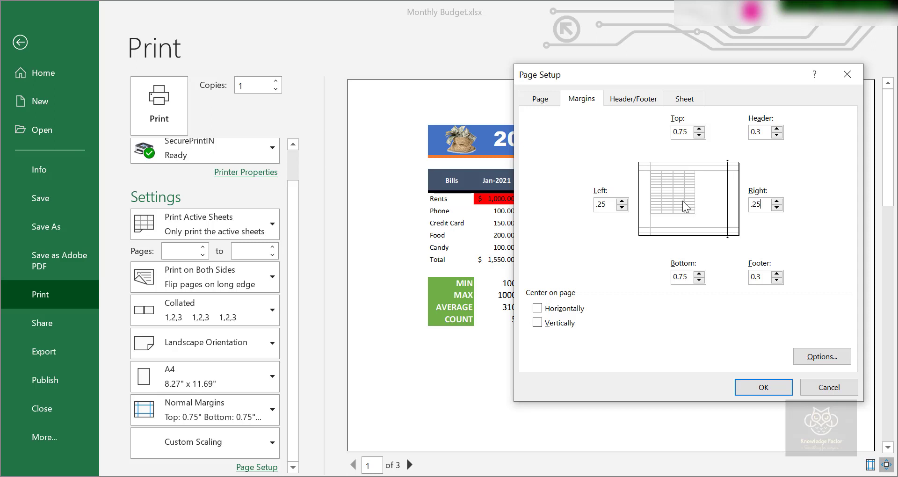
Apply the 0.25 side margins and confirm the preview still spans 3 pages.
click(767, 387)
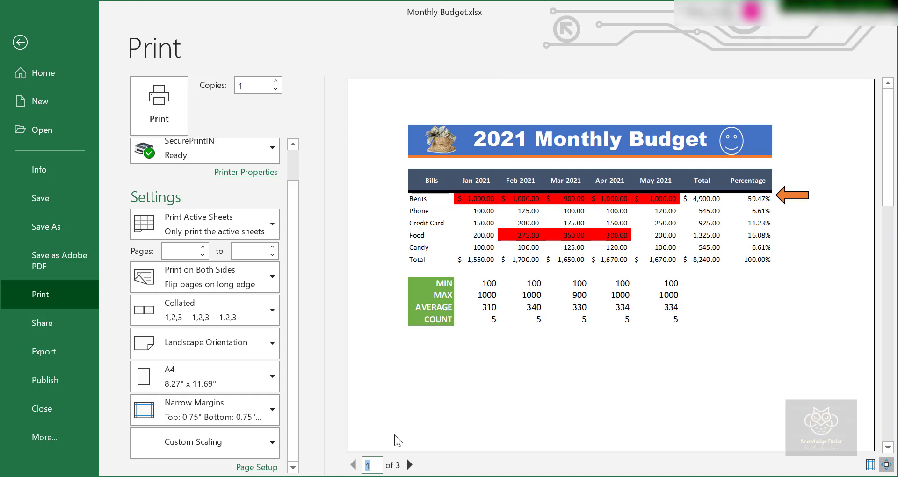
click(410, 465)
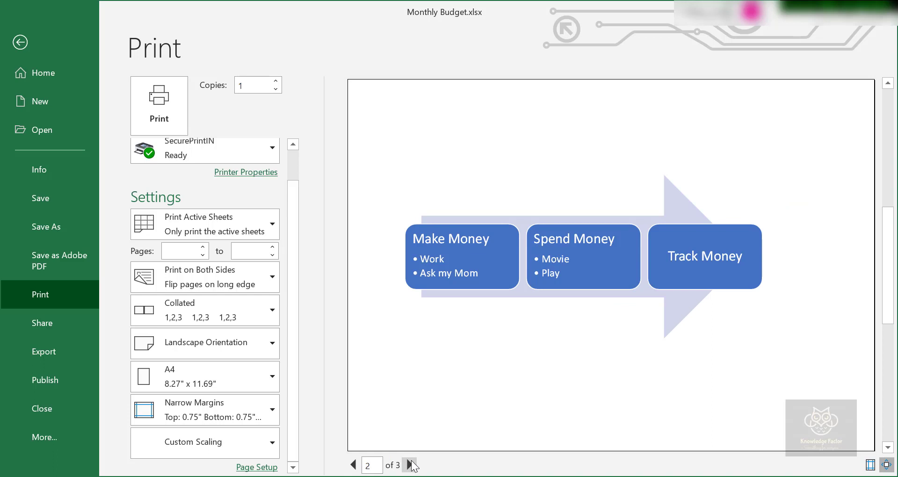
click(411, 465)
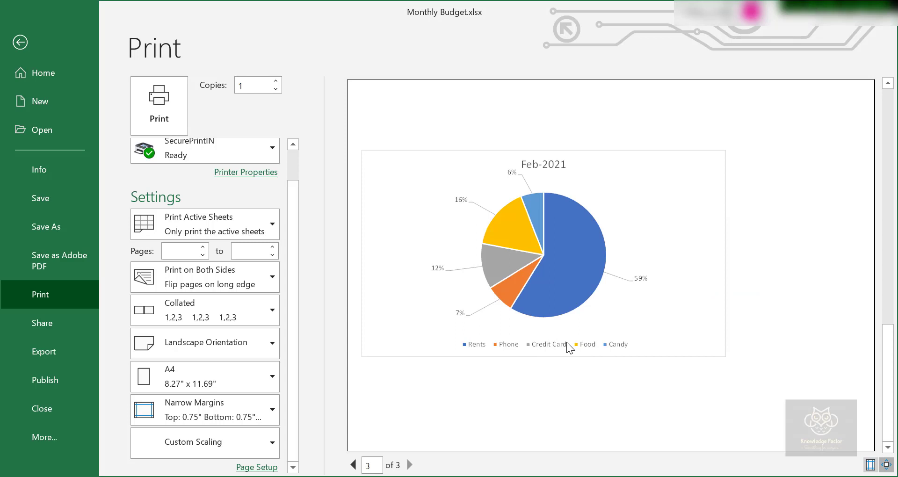
double_click(354, 464)
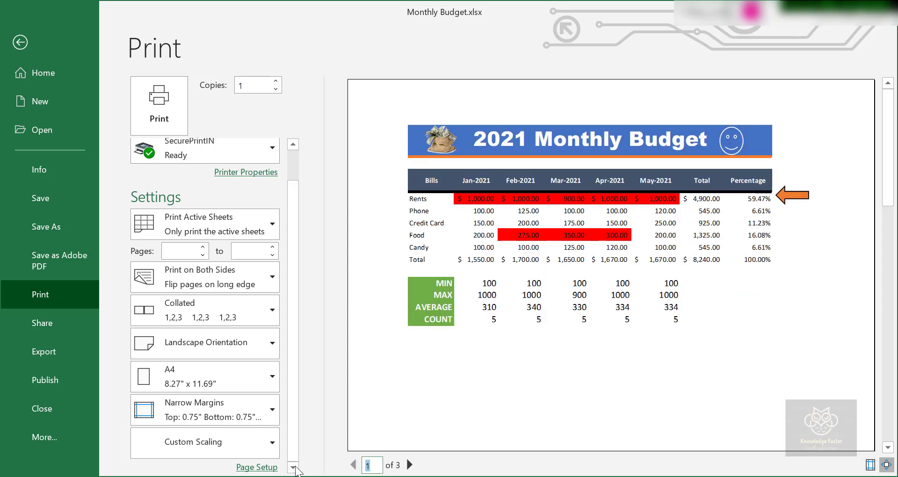
click(257, 467)
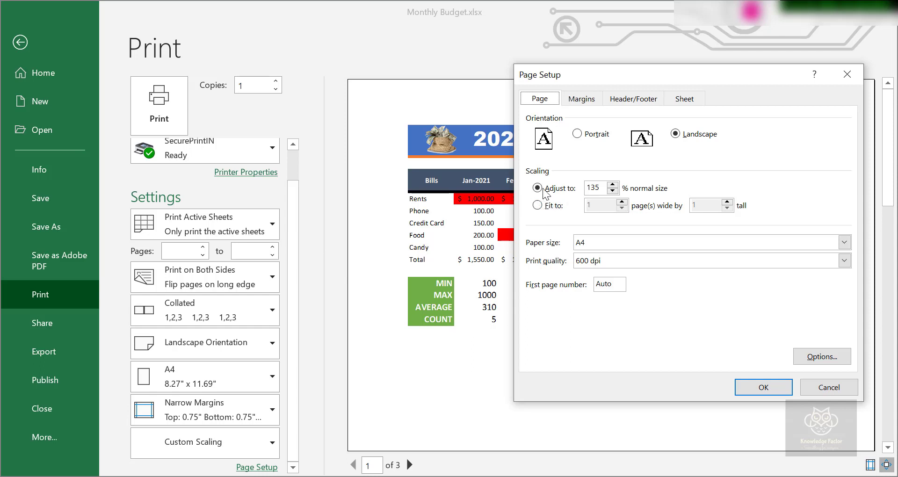
Try 150% scaling and page through the resulting 5-page preview, including a blank page.
drag(600, 187, 556, 185)
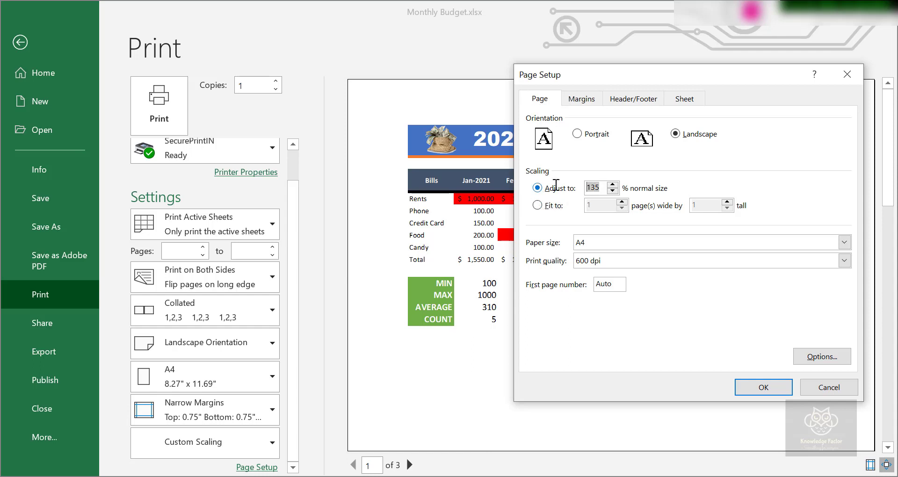
click(769, 389)
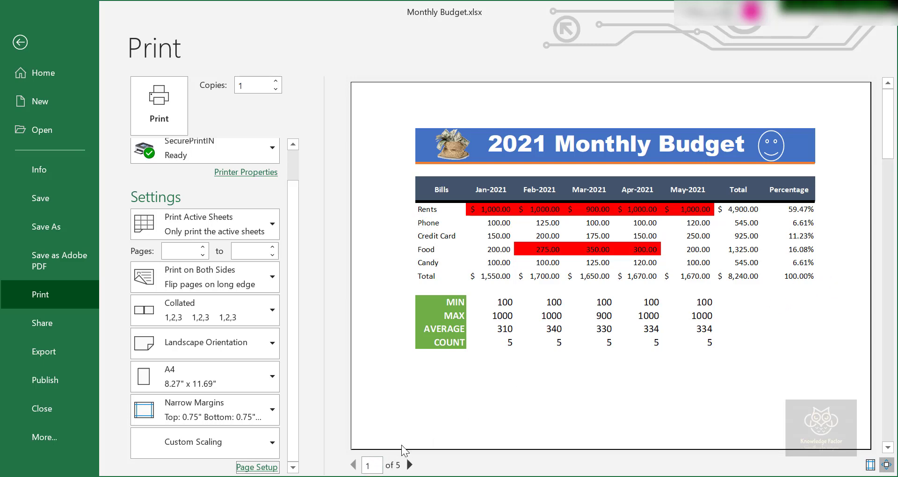
click(410, 465)
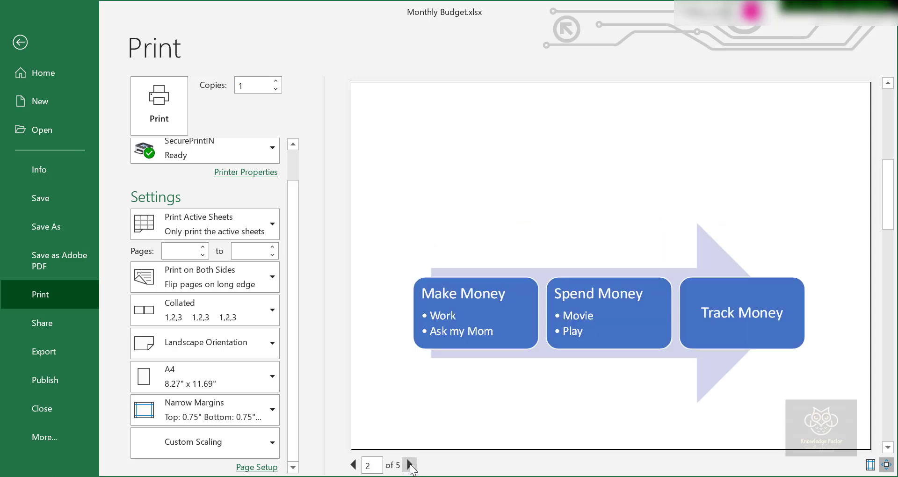
click(410, 465)
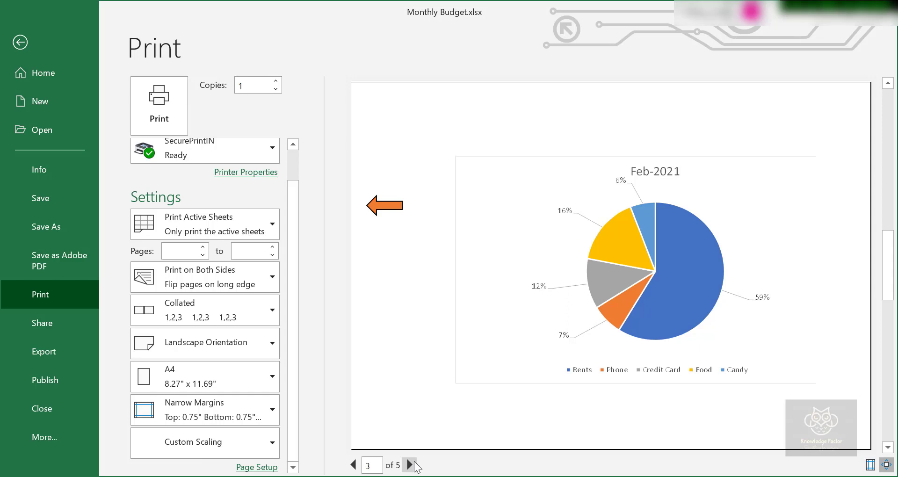
click(410, 465)
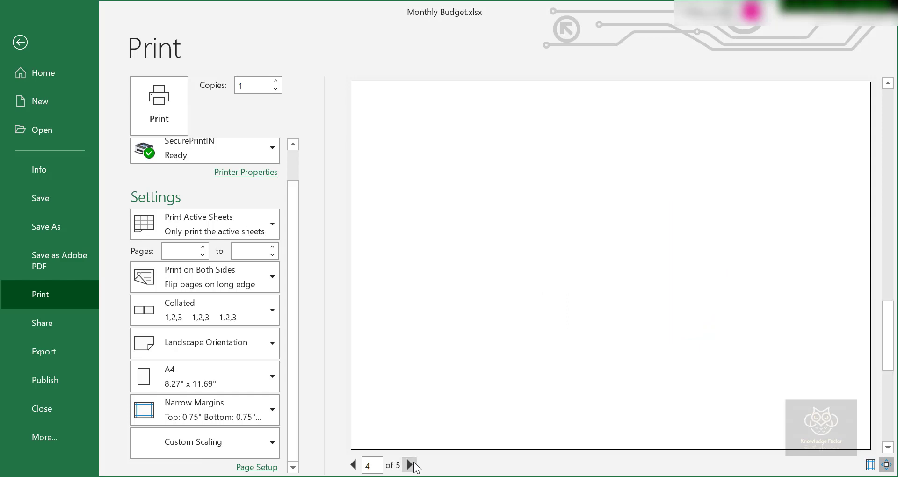
click(411, 465)
click(353, 465)
click(354, 466)
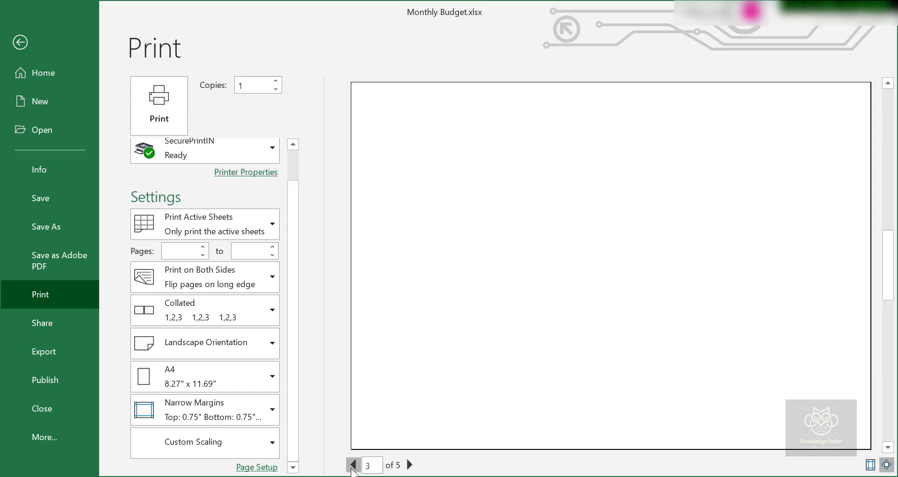
click(352, 468)
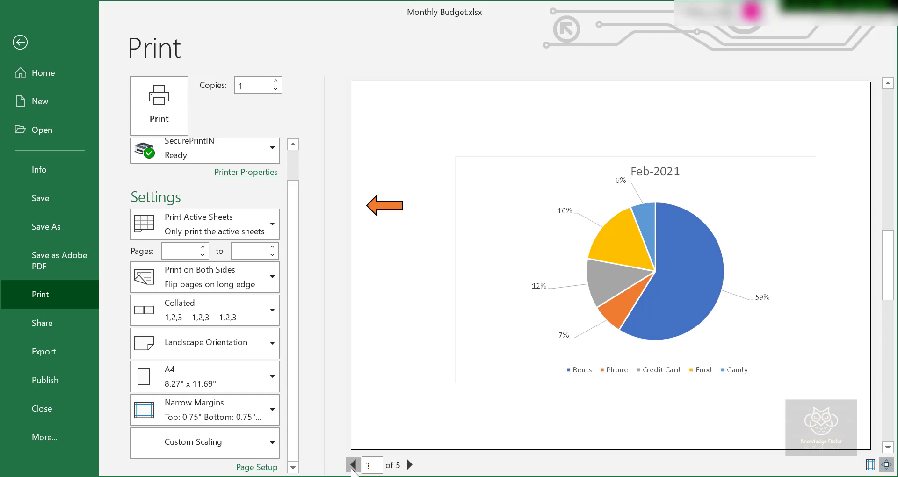
click(352, 468)
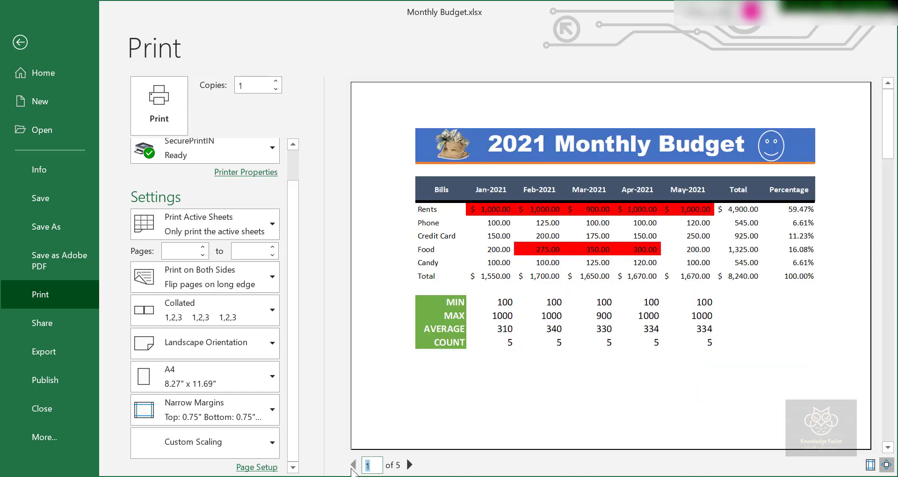
Set the Page Setup scaling to 140% instead, bringing the printout back to 3 pages.
click(256, 467)
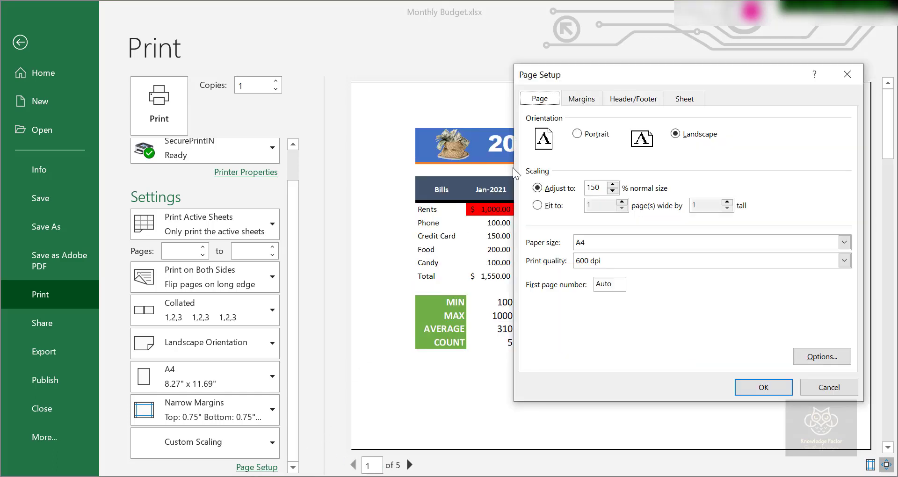
click(591, 188)
text(40)
click(754, 386)
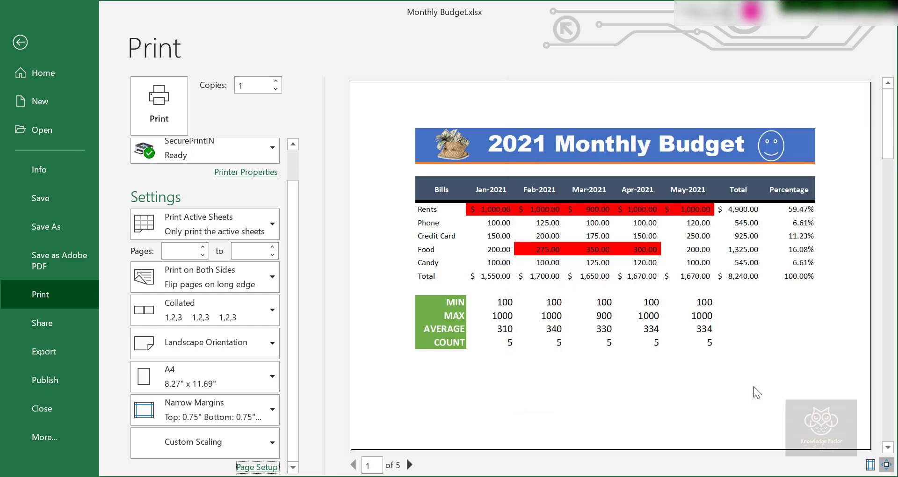
Page through preview pages 2 and 3, ending on the Feb-2021 pie chart.
click(409, 466)
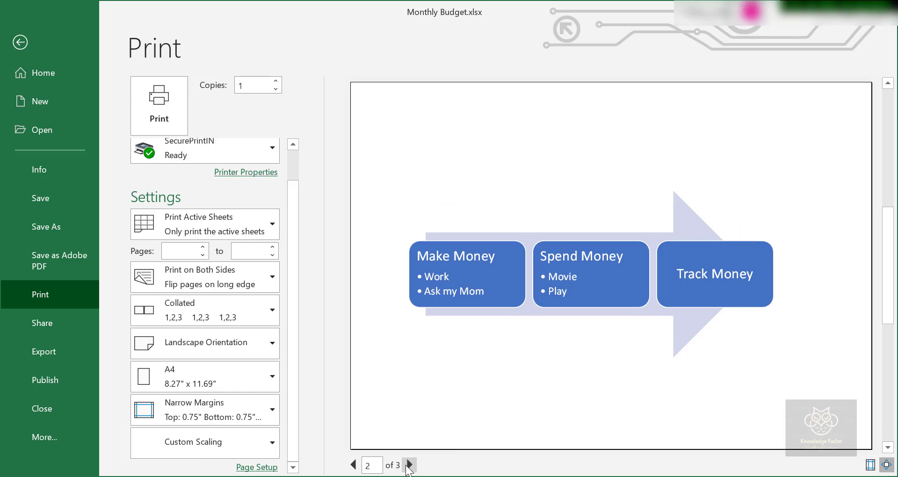
click(409, 465)
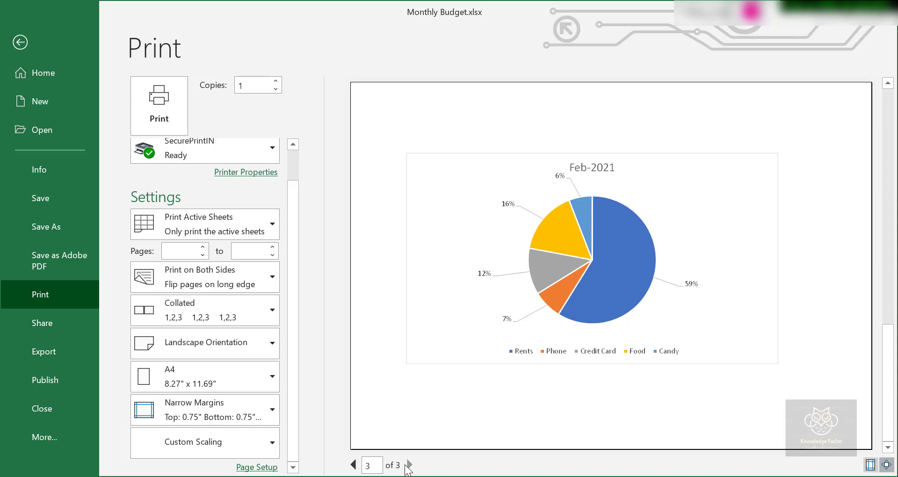
Reopen Page Setup at Margins to confirm 0.25 left/right and 0.75 top/bottom margins.
click(260, 467)
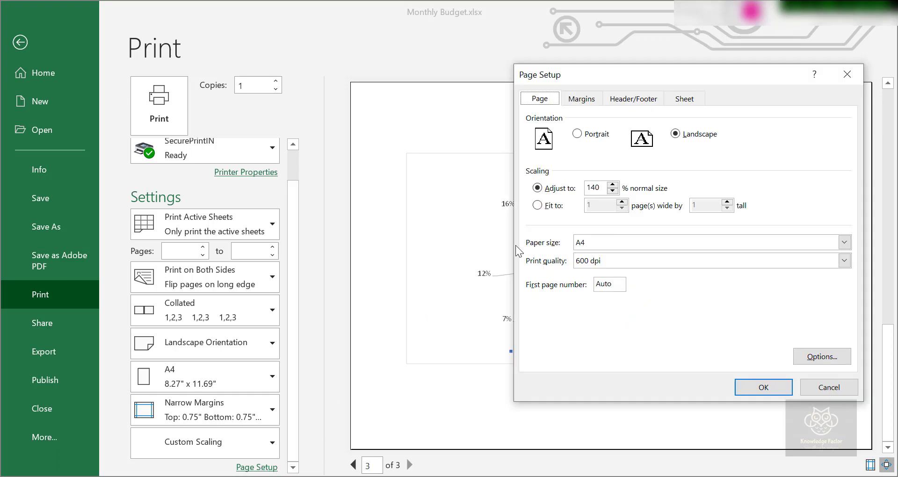
click(582, 101)
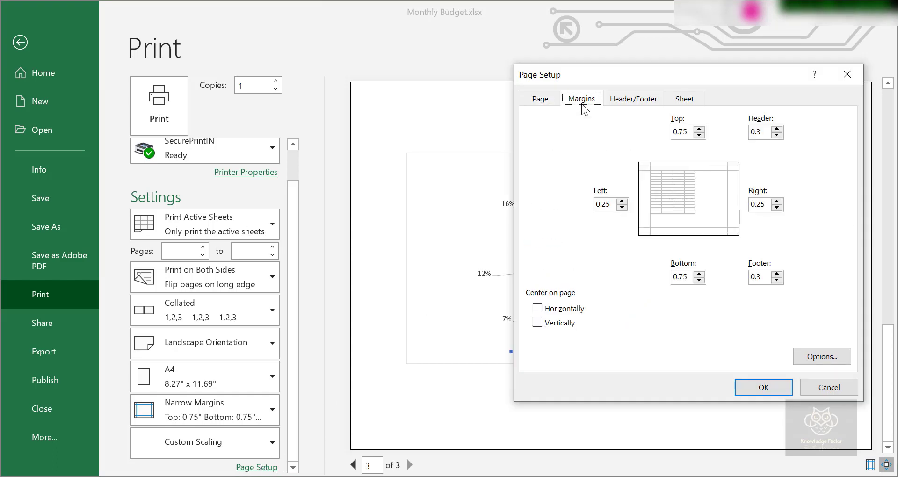